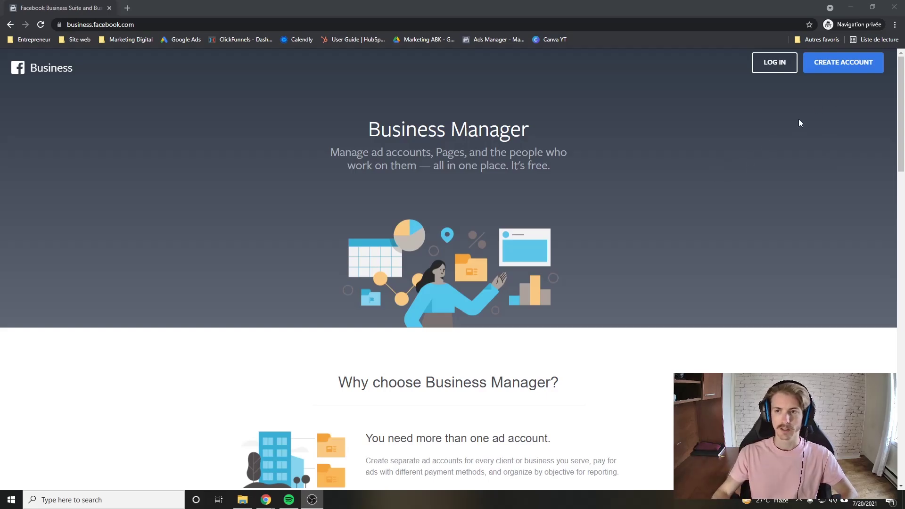
Begin creating a Business Manager account and log into Facebook with the account e-mail
left_click(842, 69)
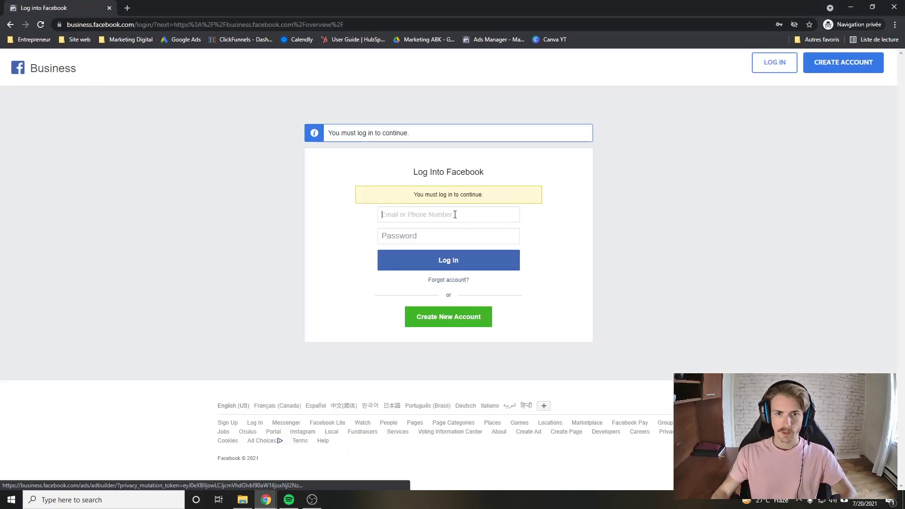
left_click(455, 214)
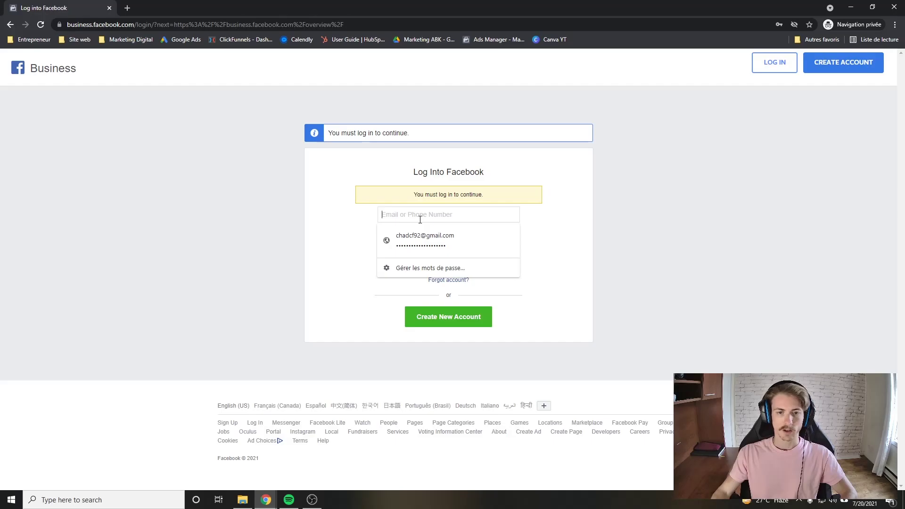
type("cha")
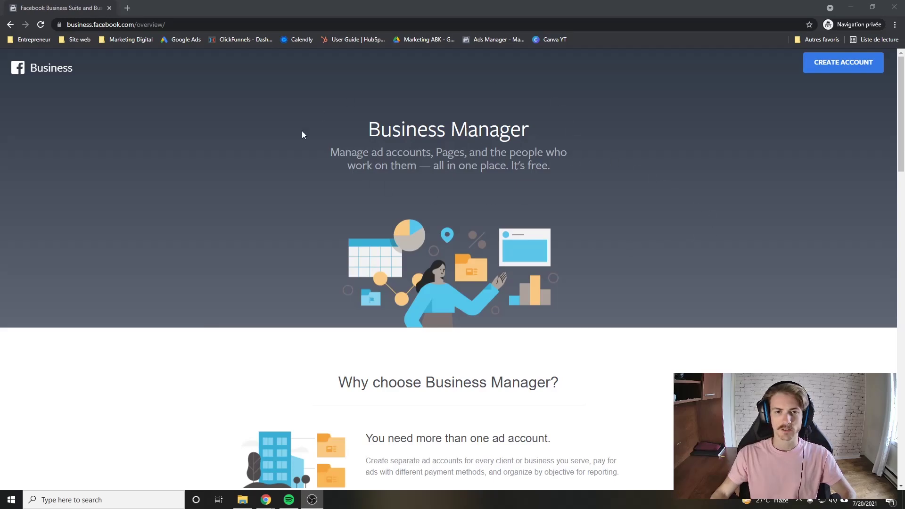
Create a Business Manager account named "Chad's business" with the owner's name and business e-mail, and finish the setup
left_click(832, 66)
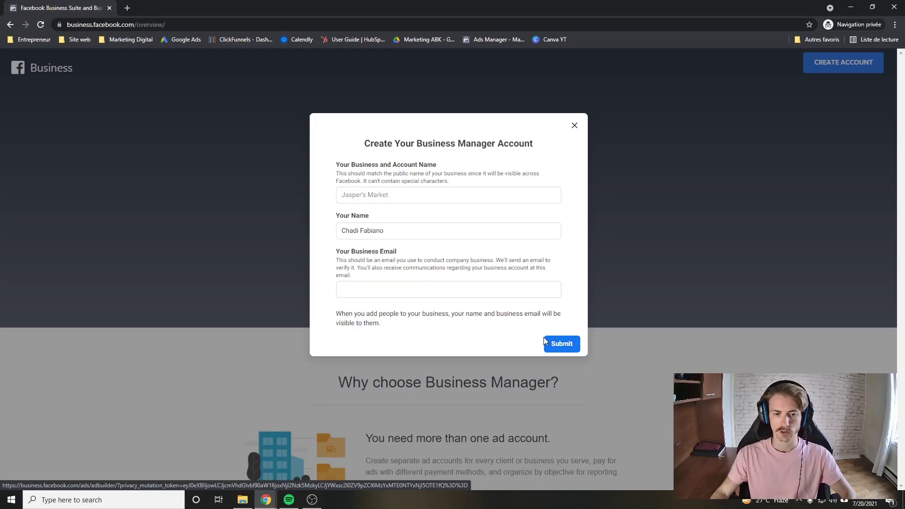
left_click(561, 344)
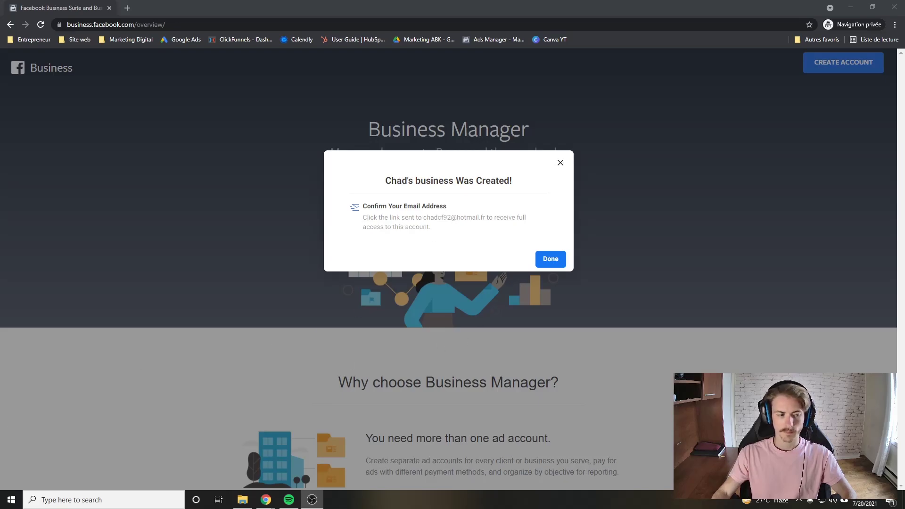
left_click(549, 263)
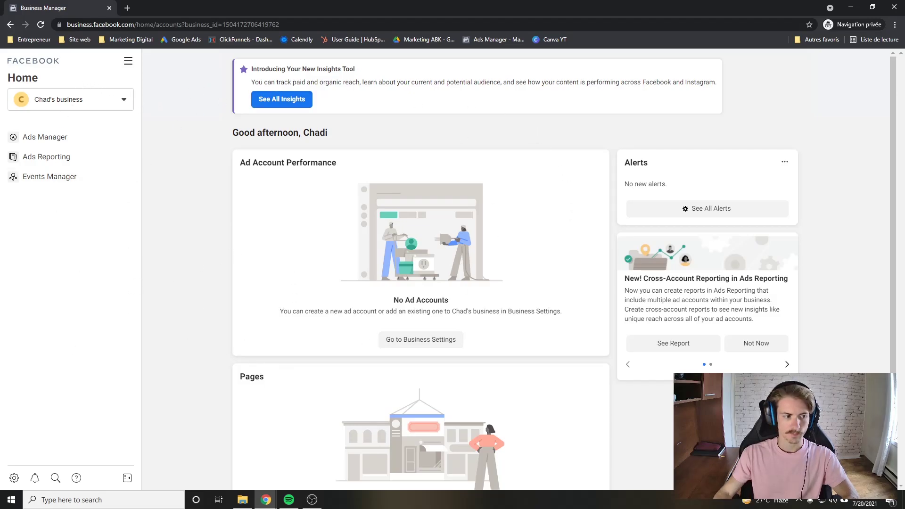
Create a new Page named "Chad's business" from Business Settings, using the Local Business or Place category
key("alt+Tab")
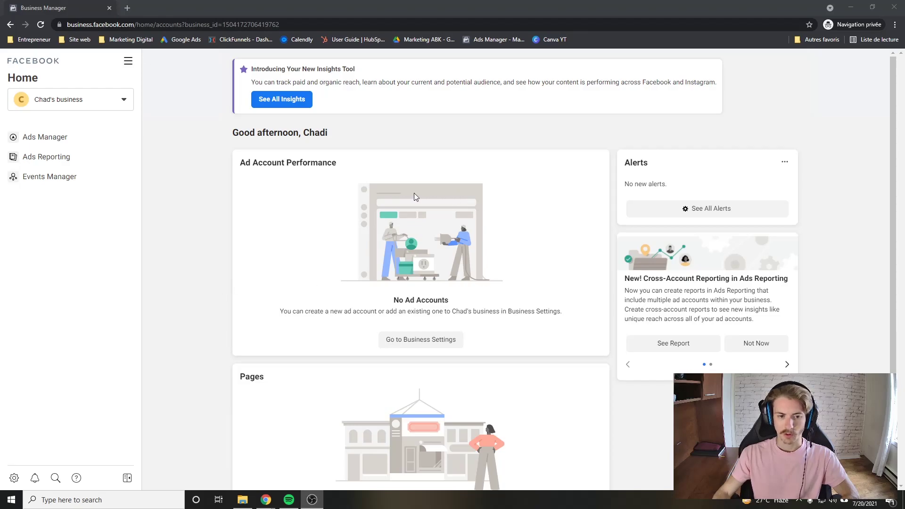
scroll(267, 256, "down", 2)
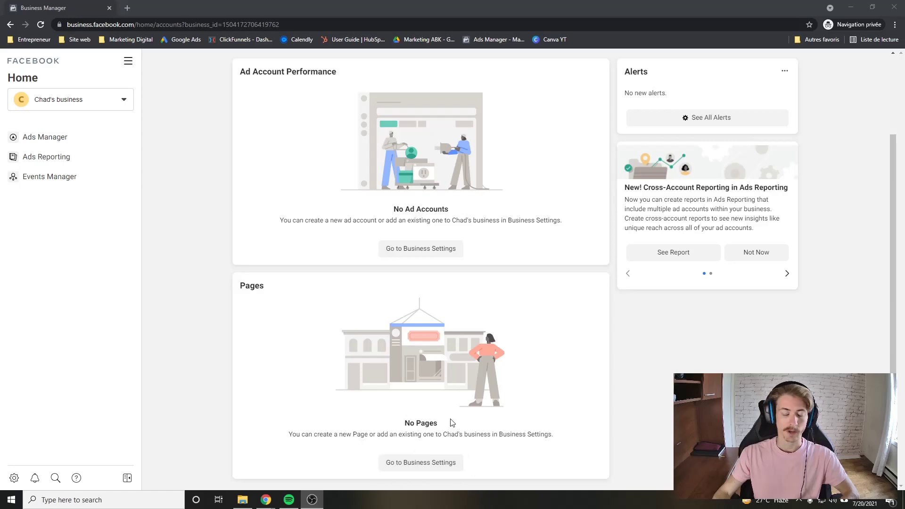
left_click(425, 467)
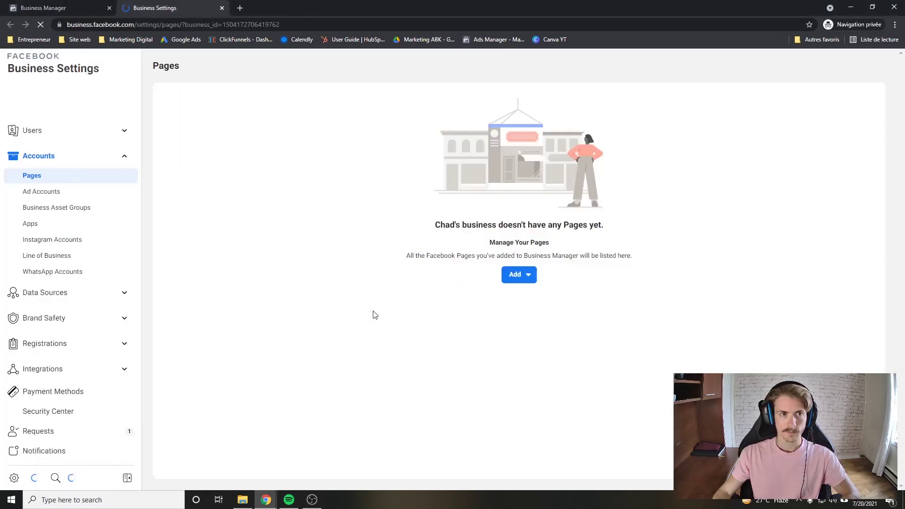
left_click(527, 277)
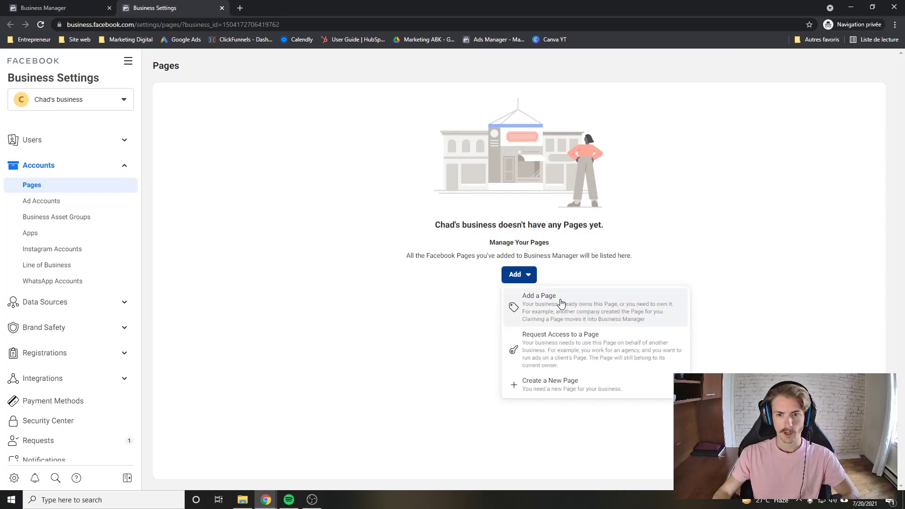
left_click(532, 384)
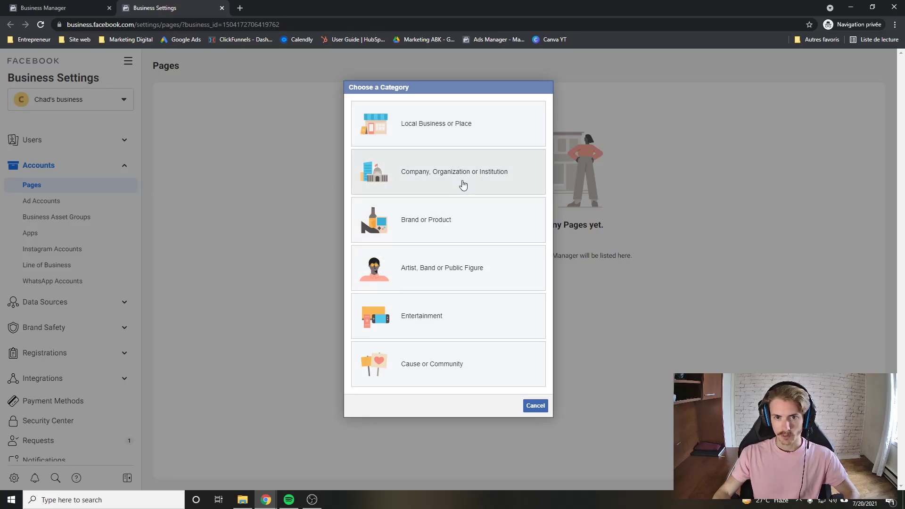
left_click(462, 127)
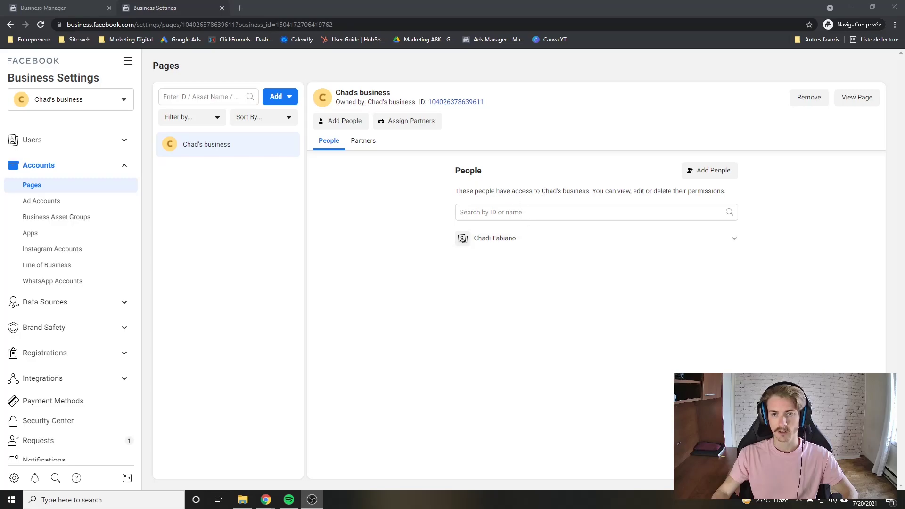
Review the permissions of the person who has access to the new Page, and collapse the details again
left_click_drag(543, 192, 590, 191)
left_click(591, 182)
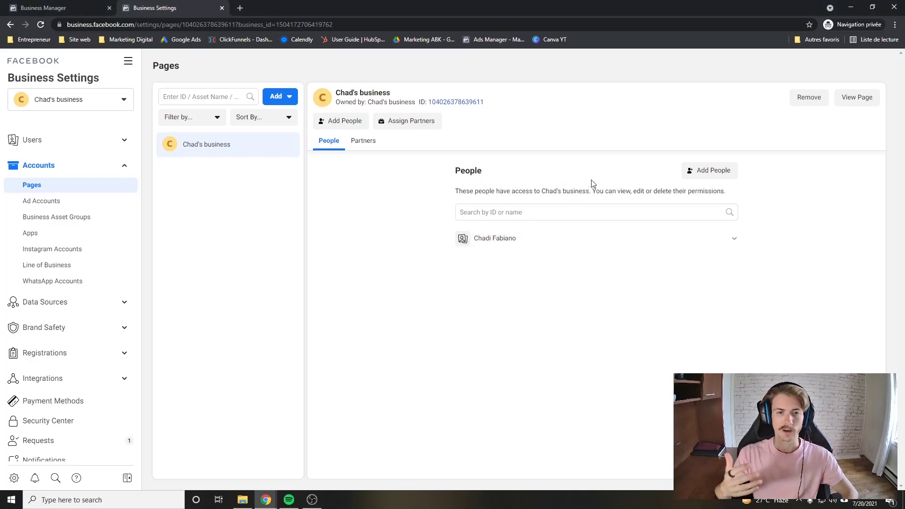
left_click(733, 240)
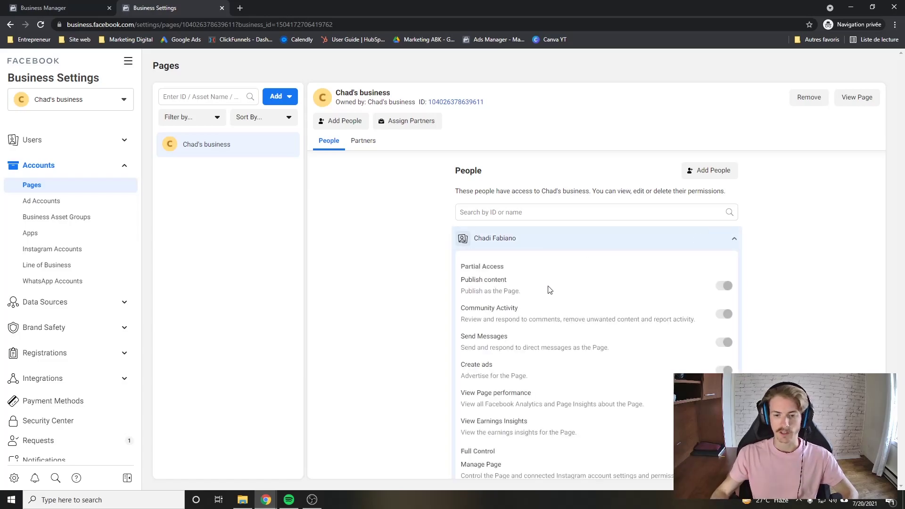
scroll(515, 436, "down", 1)
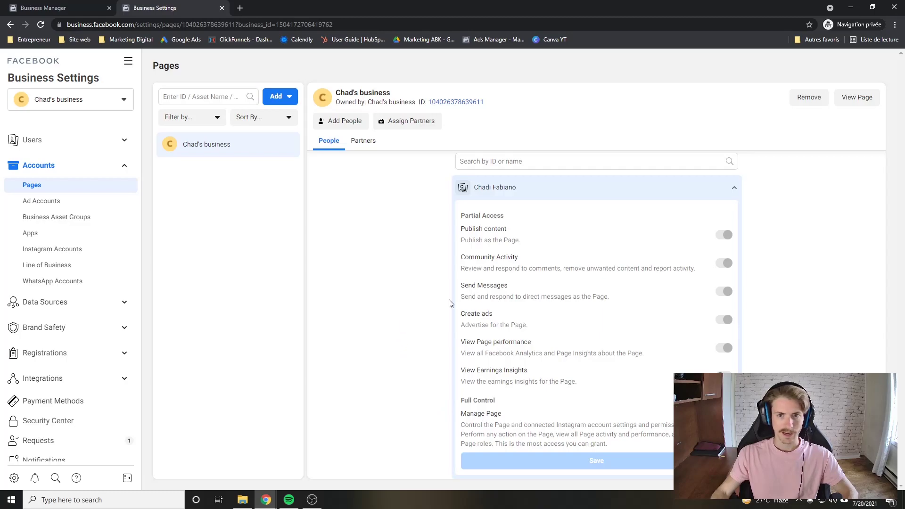
left_click(734, 192)
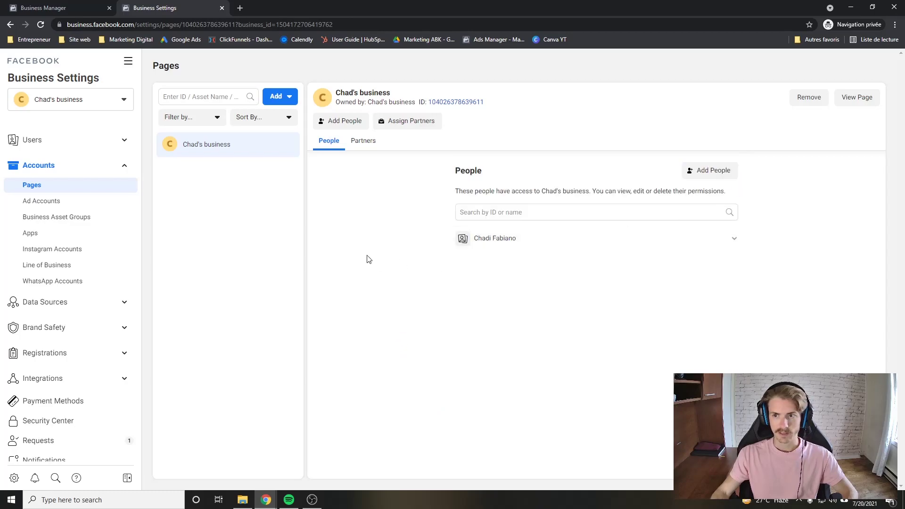
Start a new ad account for the business and name it "Chad's business"
left_click(56, 207)
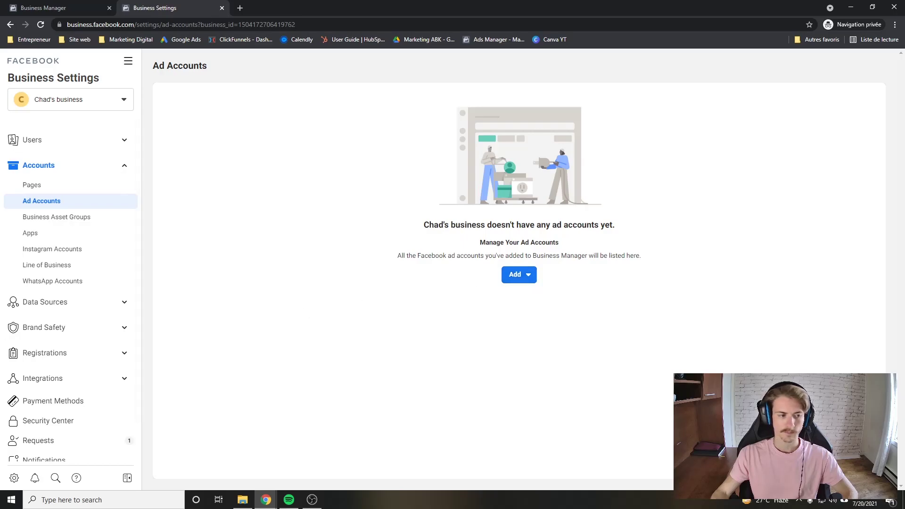
left_click(534, 278)
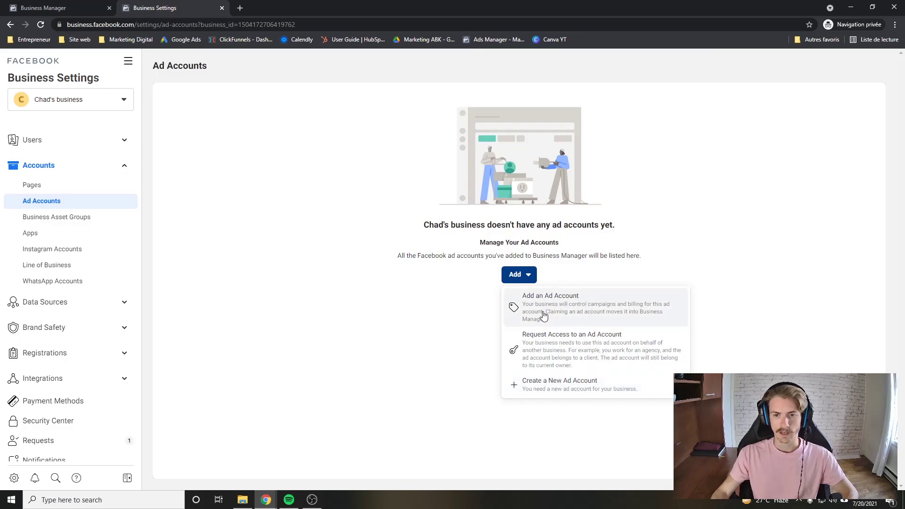
left_click(569, 390)
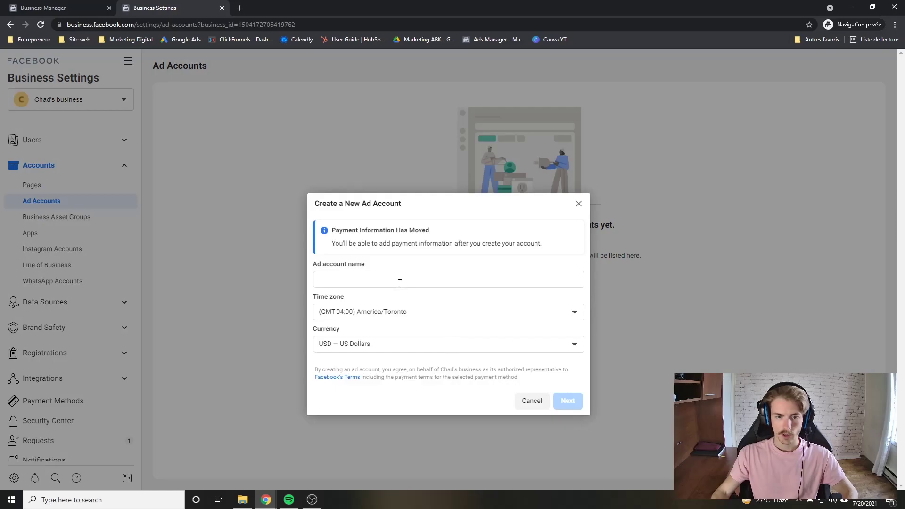
left_click(377, 281)
type("Chad's business")
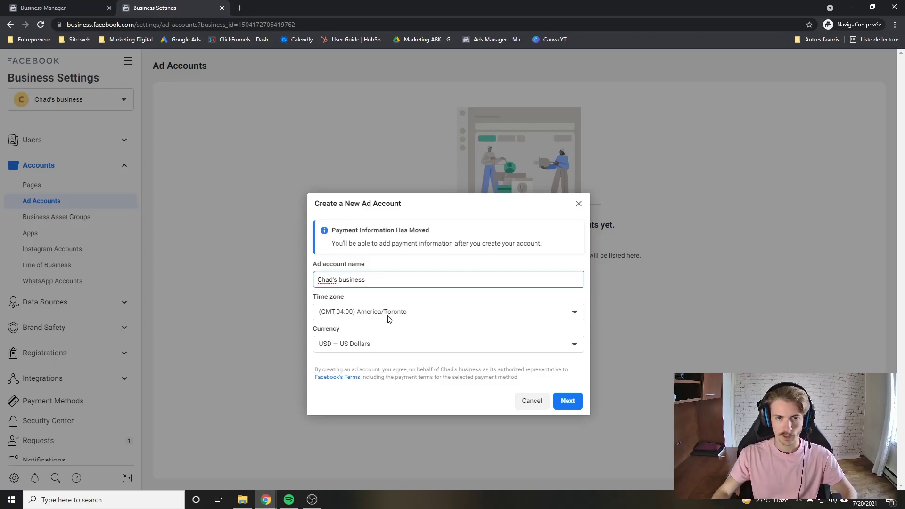
Set the new ad account's currency to CAD — Canadian Dollar
left_click(374, 344)
scroll(385, 283, "up", 10)
scroll(386, 285, "up", 3)
scroll(375, 302, "down", 2)
left_click(346, 263)
left_click(419, 406)
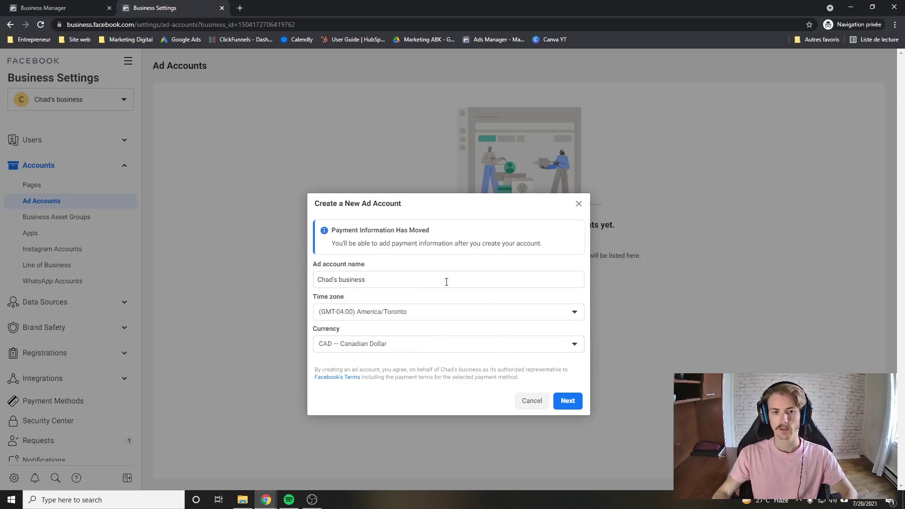
Specify that the ad account is used for My business (Chad's business) and create it
left_click(567, 402)
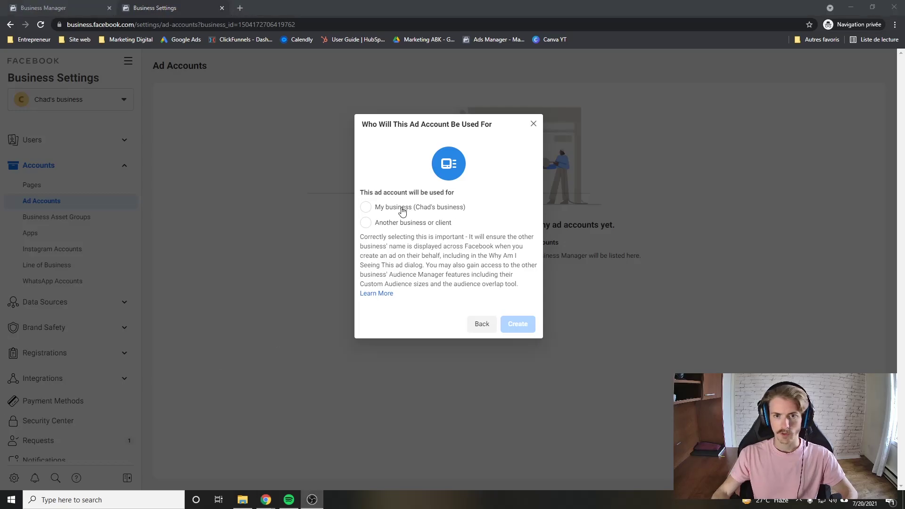
left_click(384, 208)
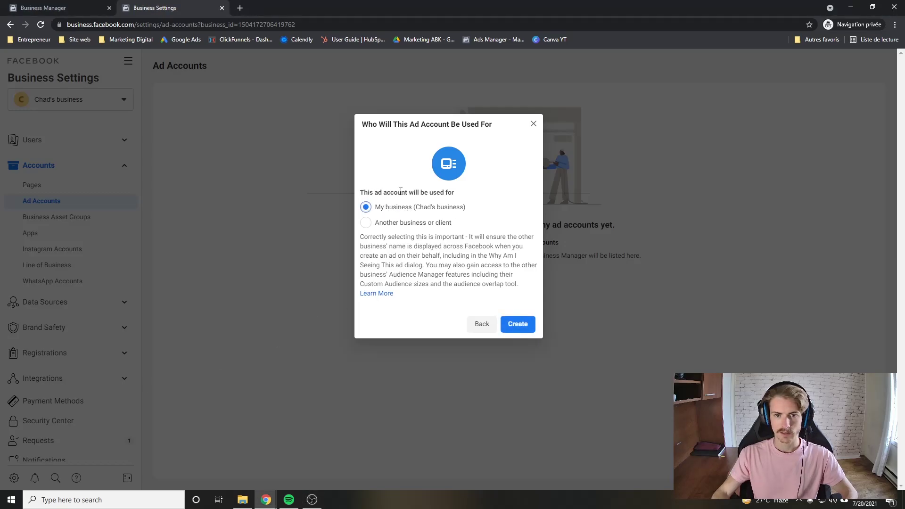
left_click(513, 329)
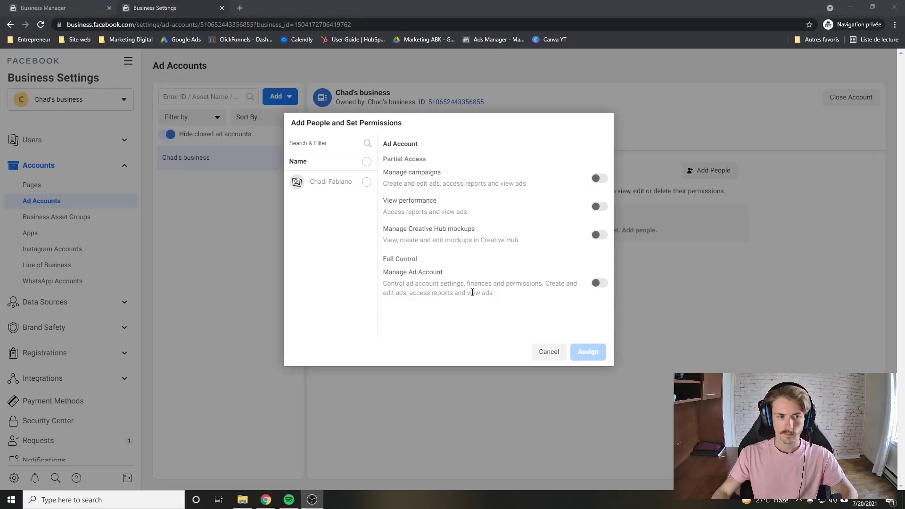
Assign the listed person to the ad account with full control through the Manage Ad Account permission
left_click(366, 182)
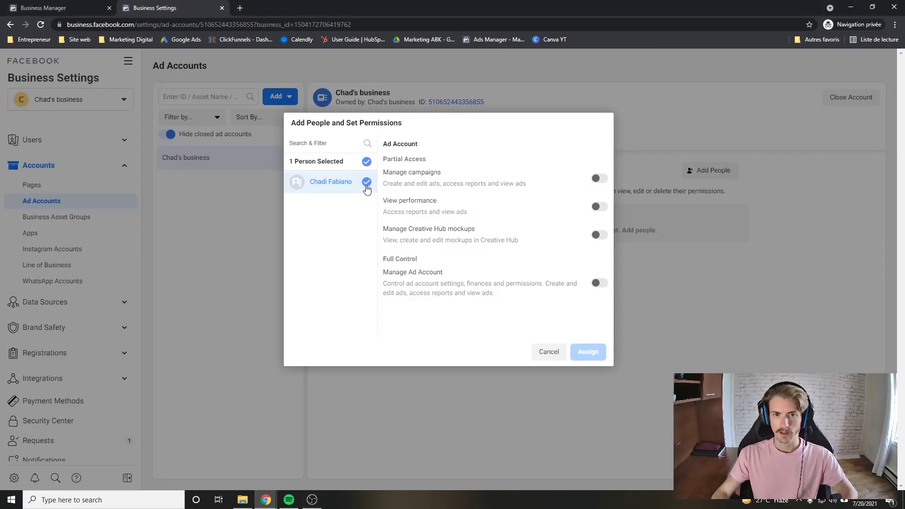
left_click(598, 179)
left_click(598, 282)
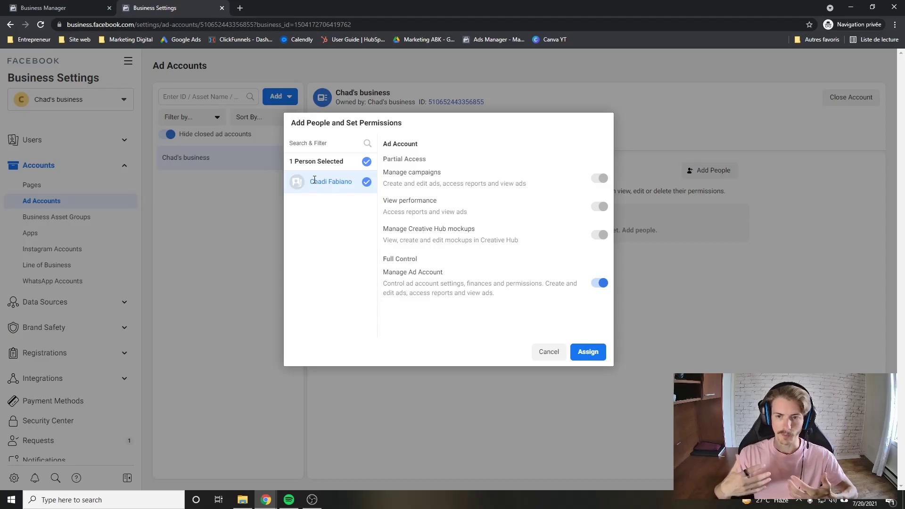
left_click(585, 361)
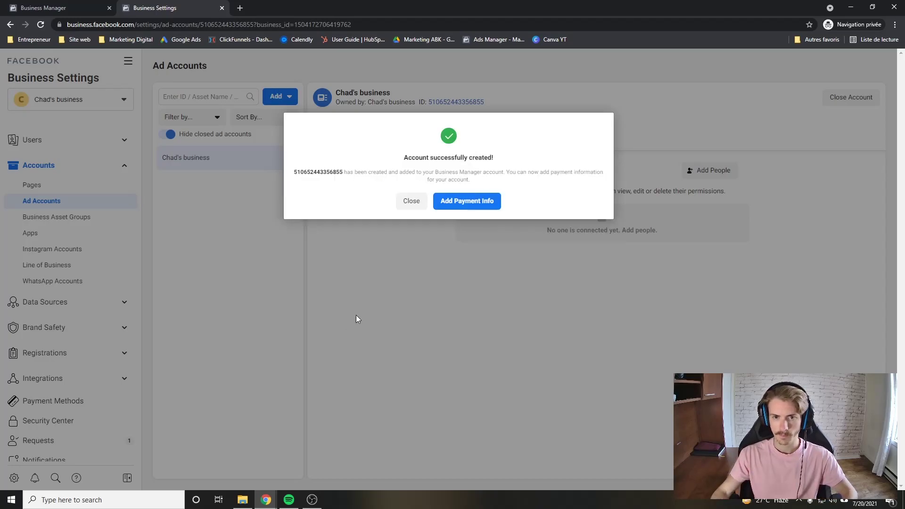
View the payment information form for the new ad account and close it without adding a payment method
left_click(469, 208)
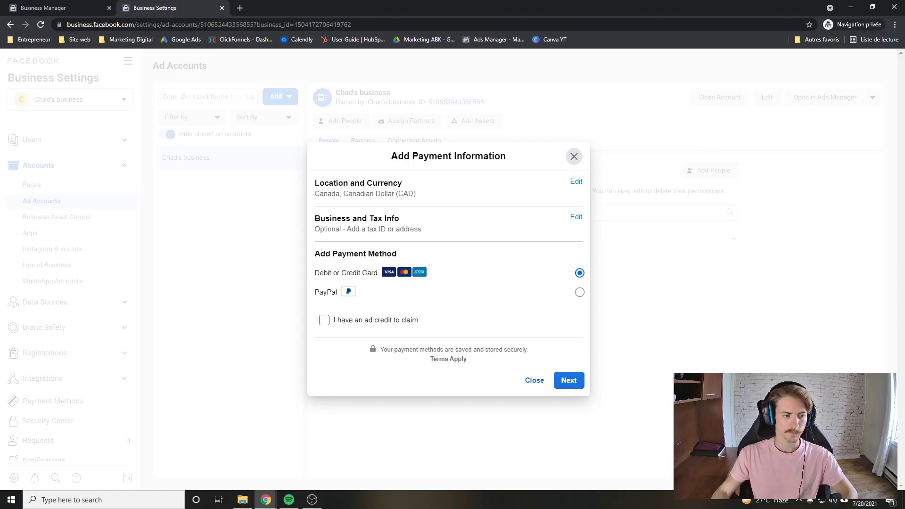
left_click(573, 157)
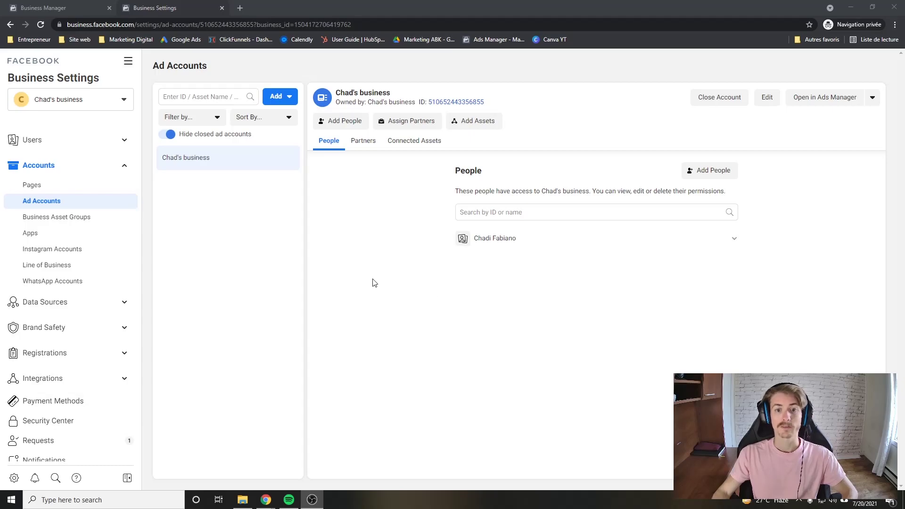